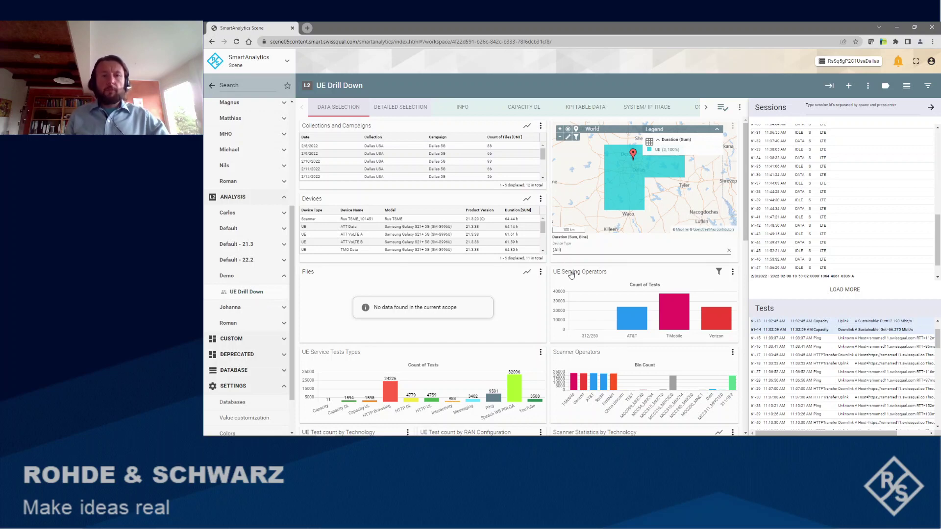
Hide the navigation sidebar and view the UE Drill Down dashboard full screen
left_click(211, 86)
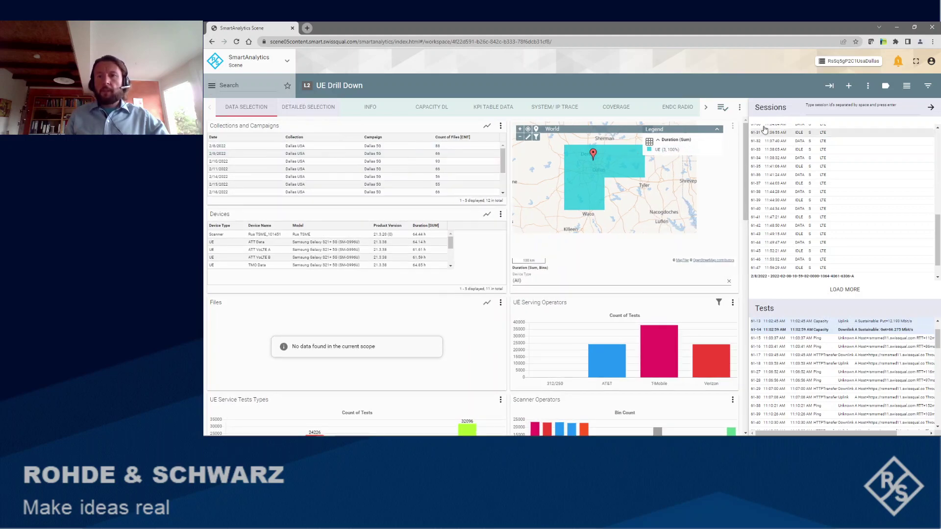
left_click(910, 61)
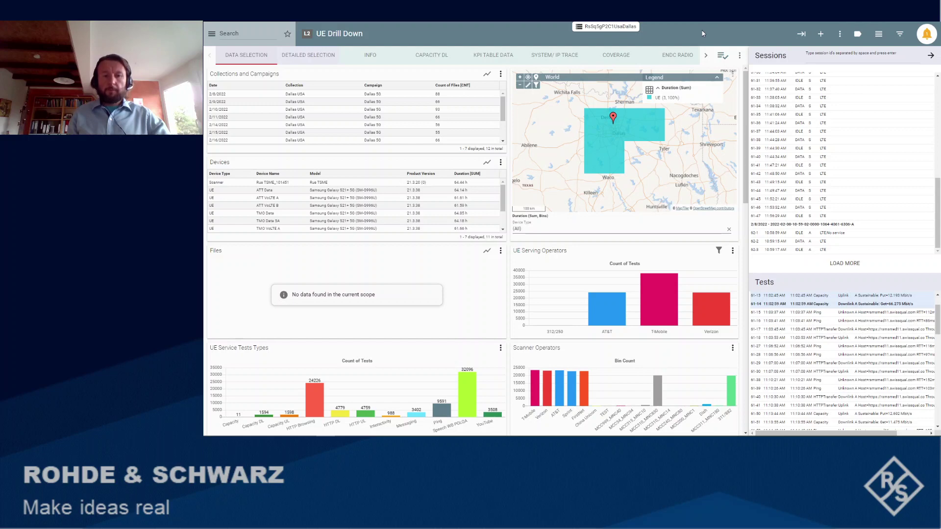
Filter the dashboard charts to Capacity DL service, AT&T operator and LTE-5G NR data technology
scroll(338, 262, "down", 3)
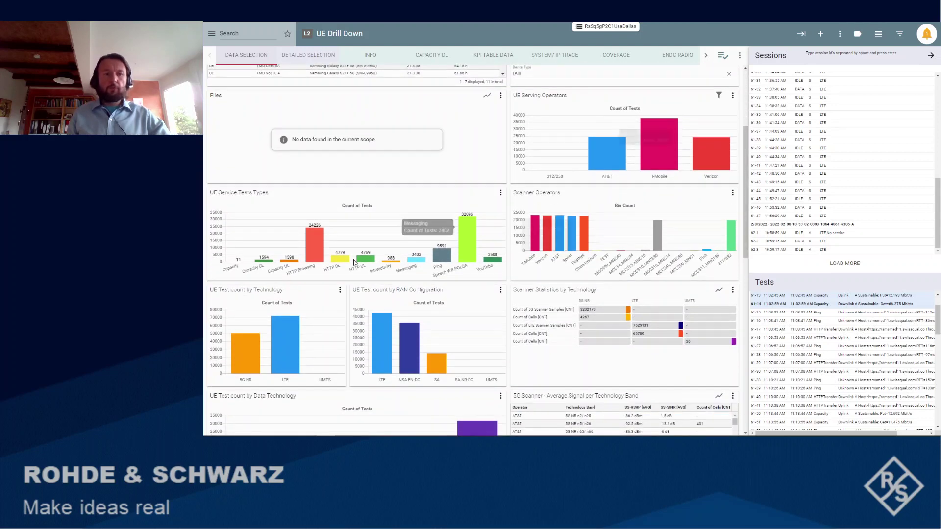
left_click(253, 273)
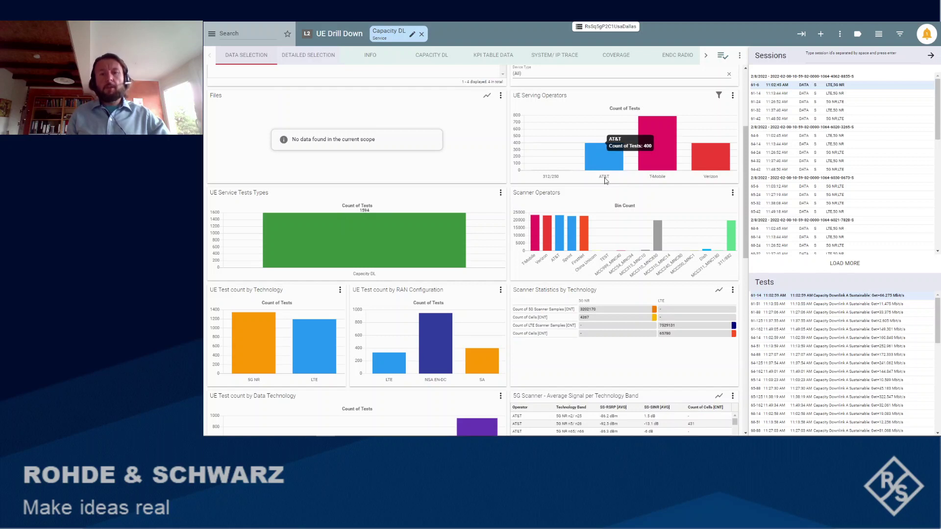
left_click(605, 180)
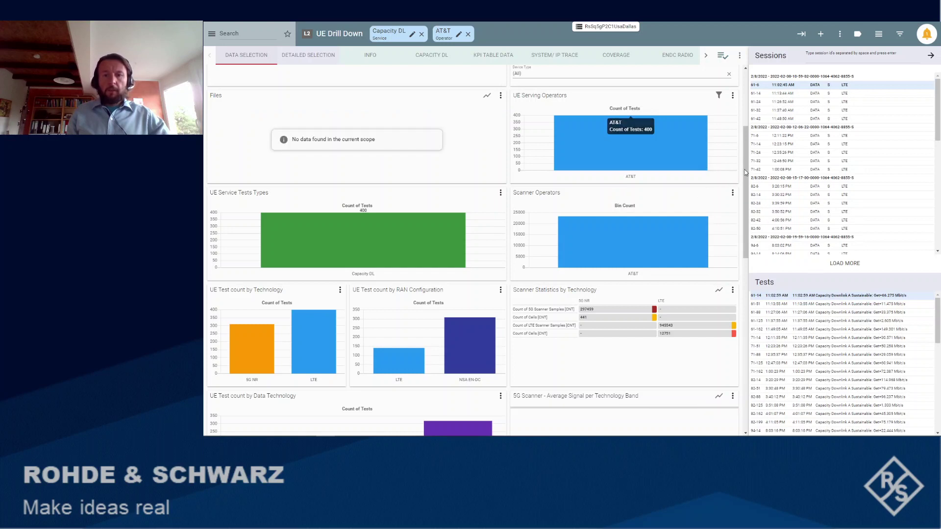
scroll(469, 319, "down", 3)
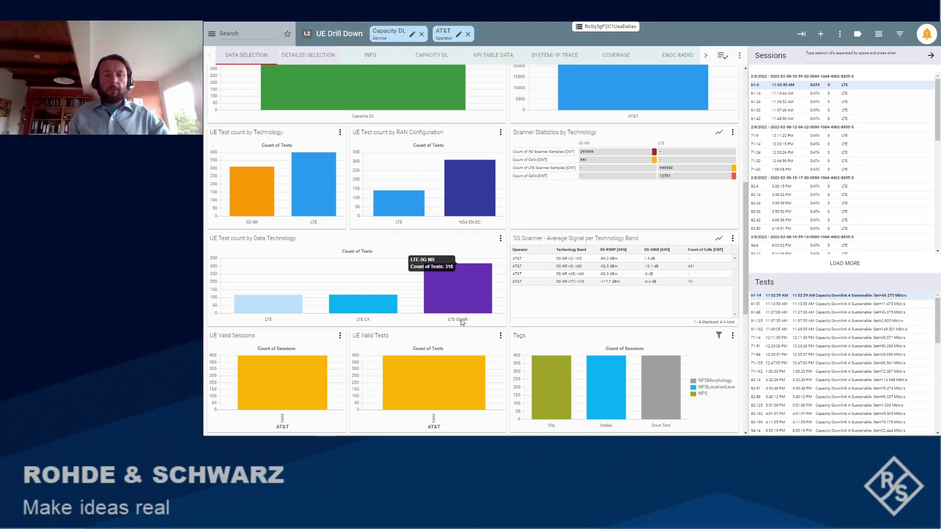
left_click(460, 321)
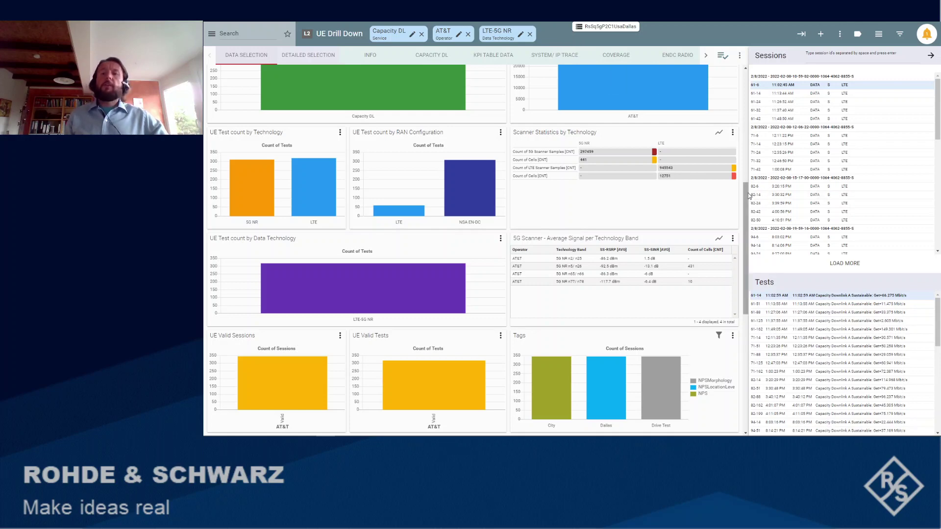
Select Capacity DL test 61-51 in the Tests list and drill into session 61-14
scroll(748, 196, "down", 7)
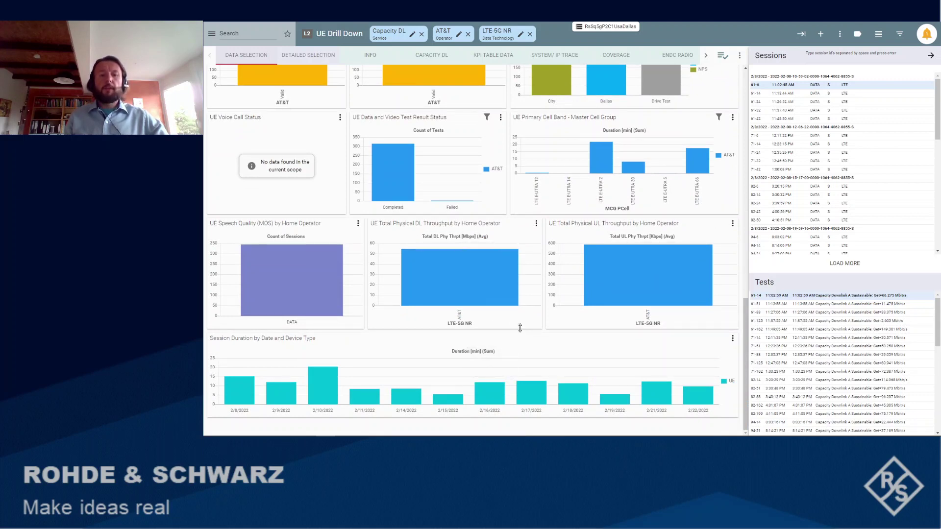
mouse_move(486, 289)
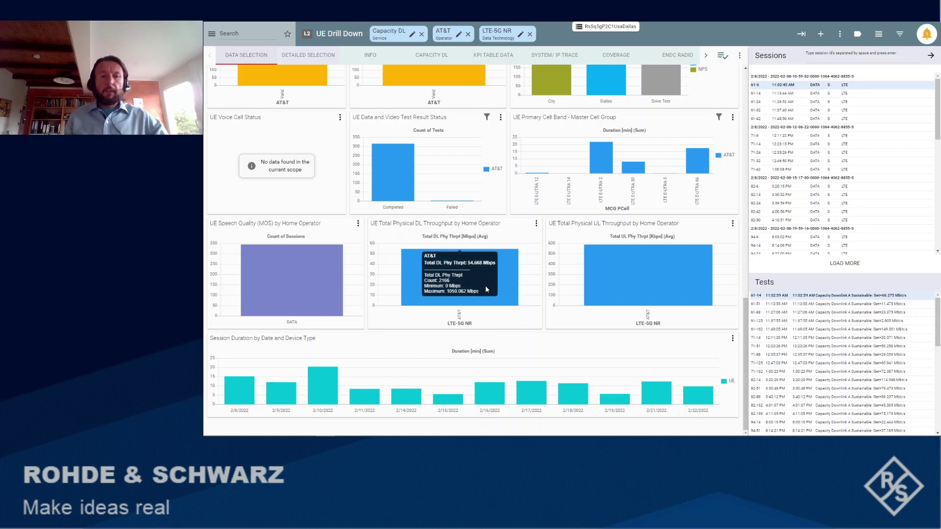
left_click(895, 305)
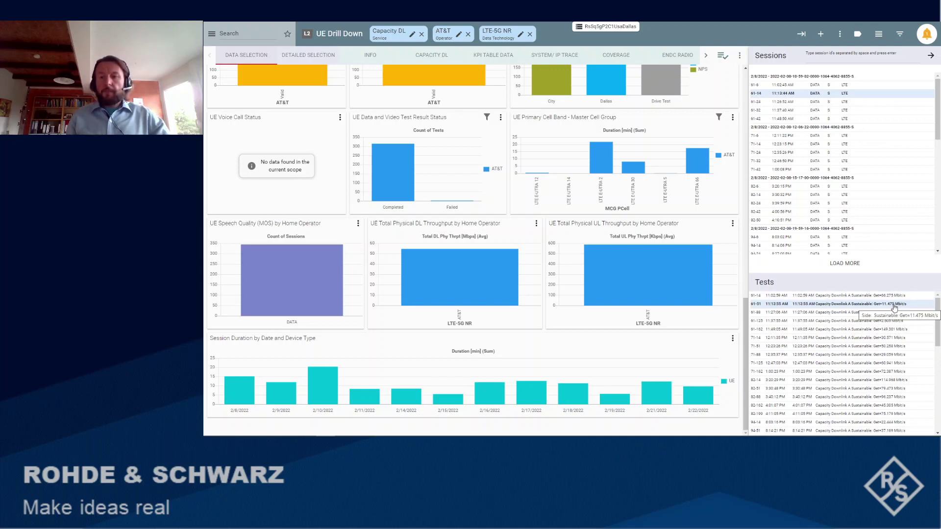
double_click(894, 307)
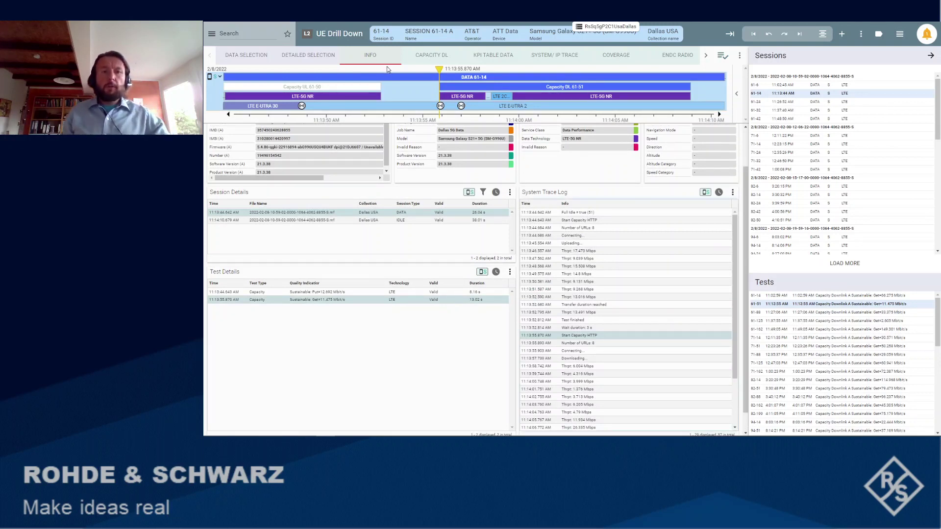
mouse_move(602, 79)
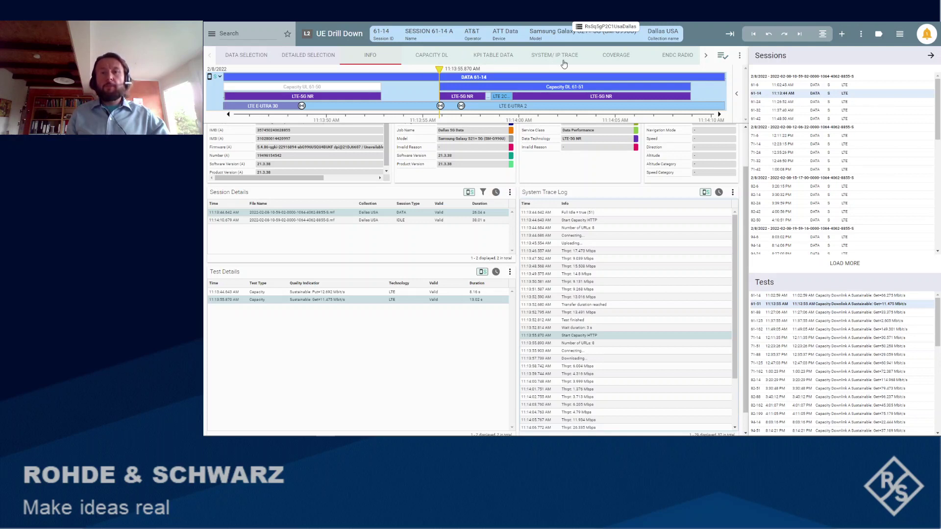
left_click(706, 56)
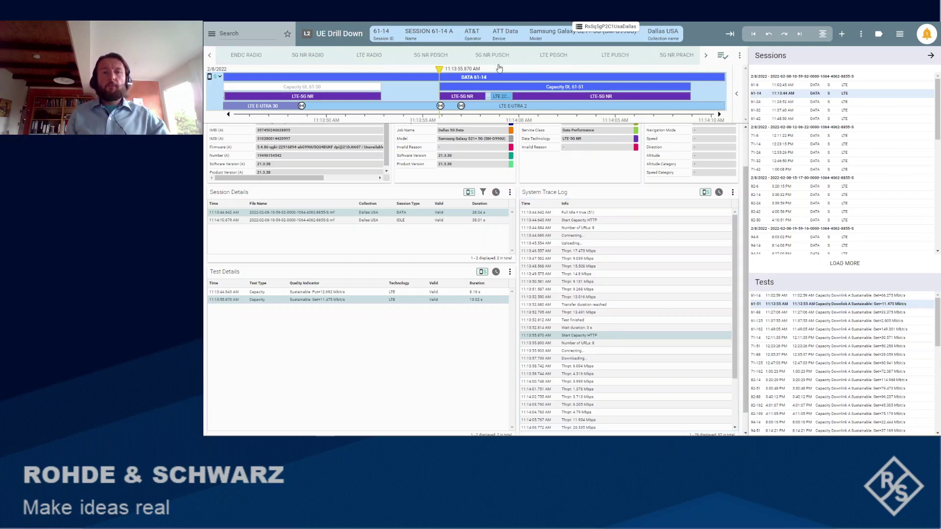
left_click(210, 56)
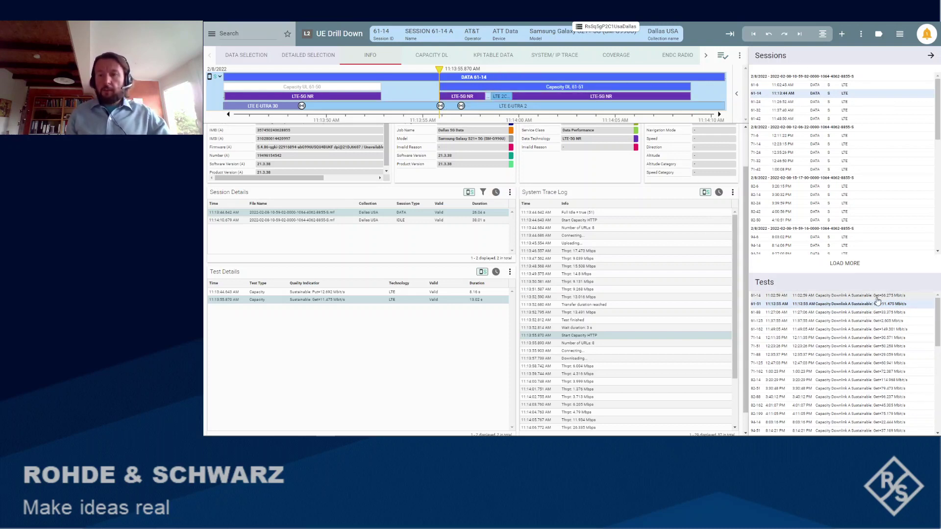
Hide the sessions and tests lists and briefly check the selected device details
left_click(899, 34)
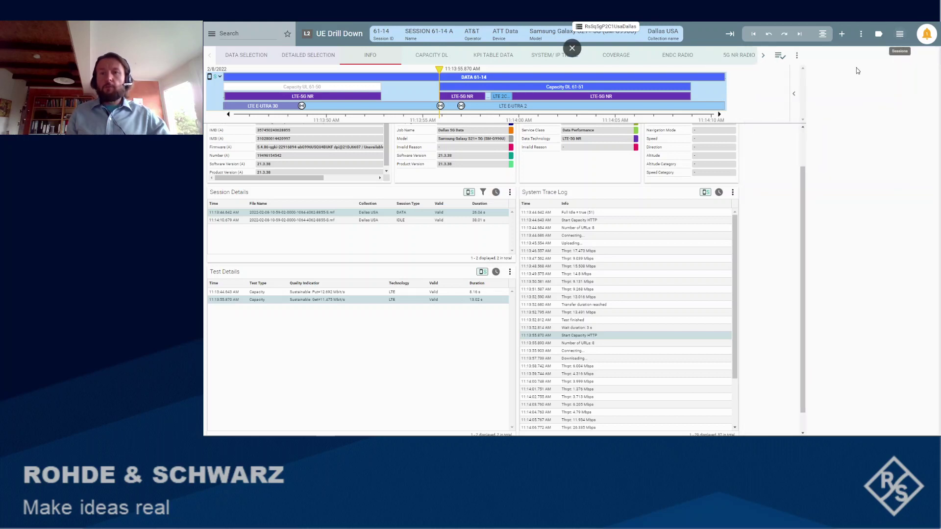
left_click(927, 93)
left_click(926, 93)
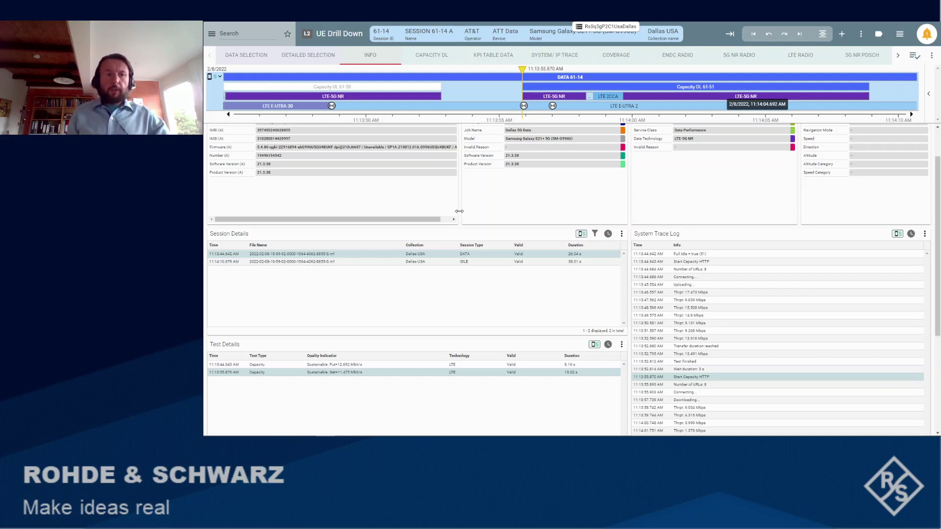
Return to the top of the Info view and inspect the LTE E-UTRA handover markers
left_click_drag(938, 214, 938, 247)
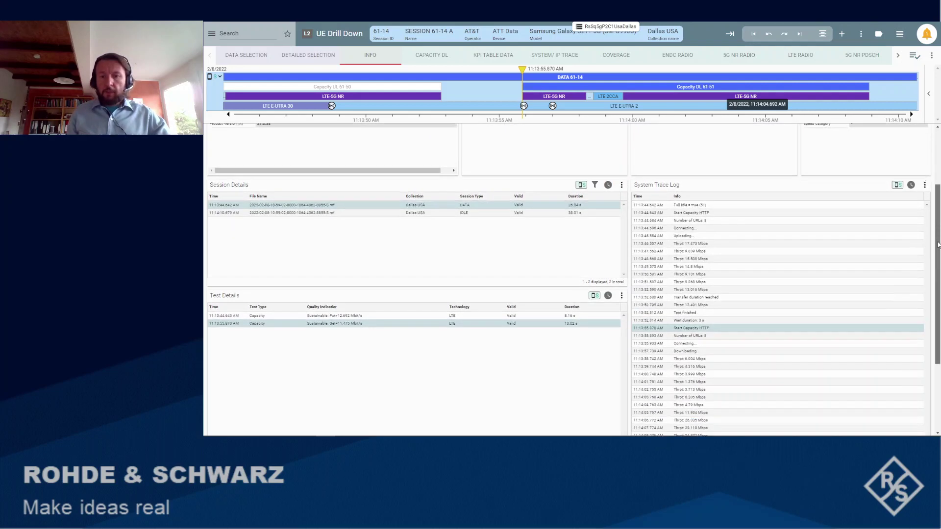
scroll(827, 249, "down", 3)
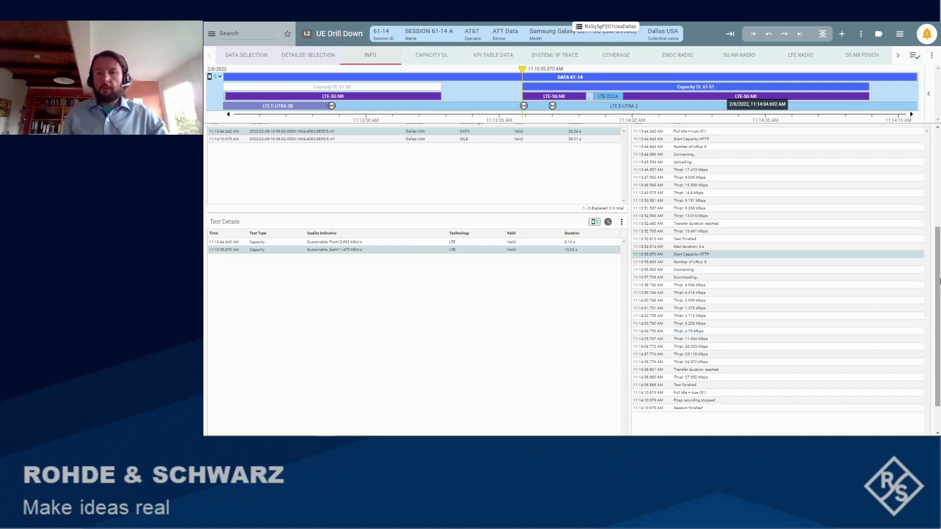
left_click_drag(939, 280, 939, 172)
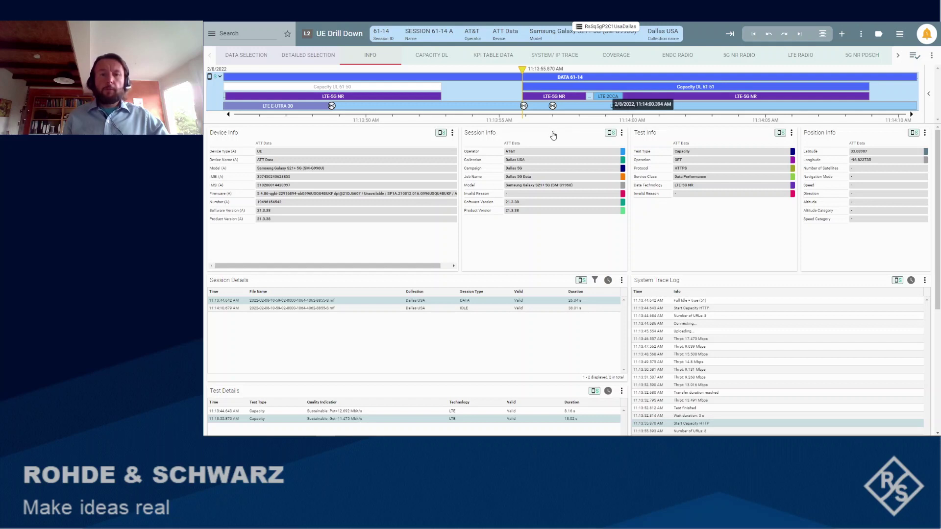
mouse_move(523, 109)
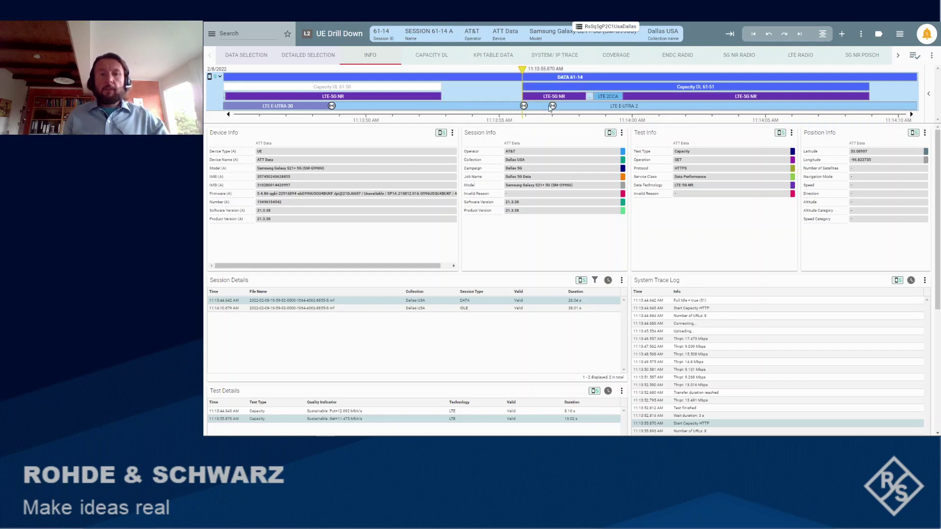
mouse_move(552, 108)
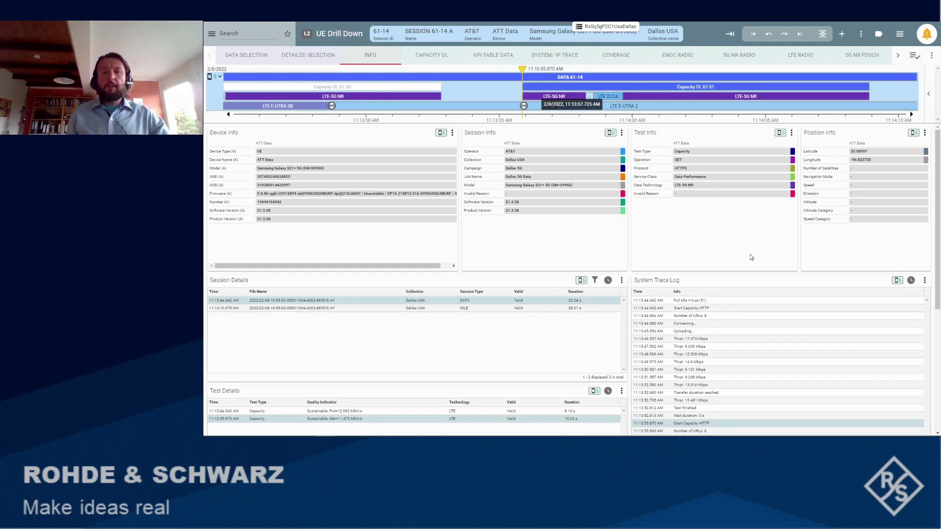
Show test 61-51's Capacity DL results: 11.475 Mbps sustainable, 16.112 Mbps IP throughput
left_click(433, 57)
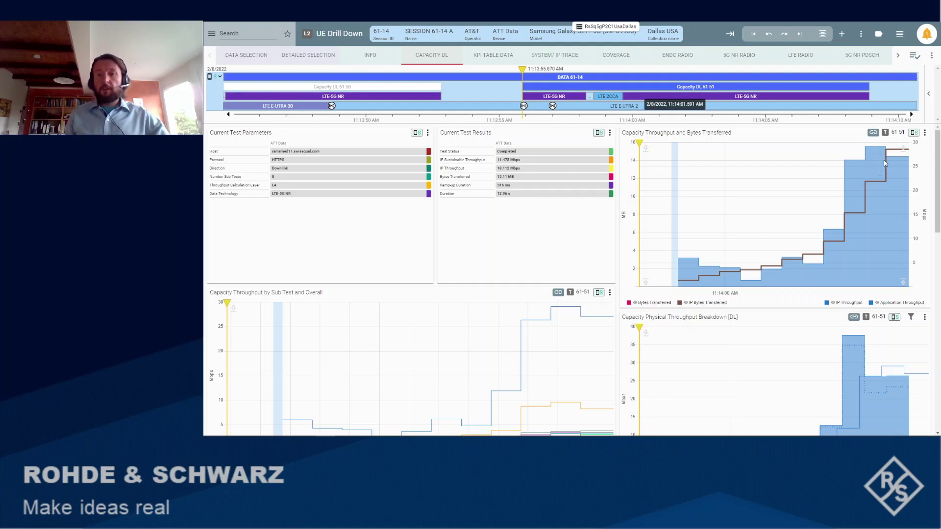
Scroll to the throughput breakdown chart and toggle the Total DL Phy Thrpt and IP Throughput series
scroll(937, 165, "down", 1)
left_click_drag(937, 165, 936, 204)
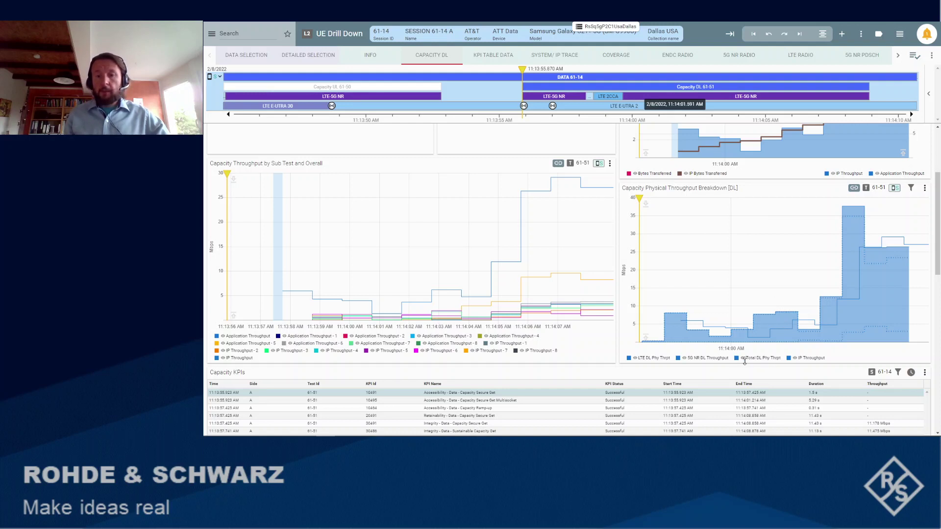
left_click(743, 358)
left_click(743, 359)
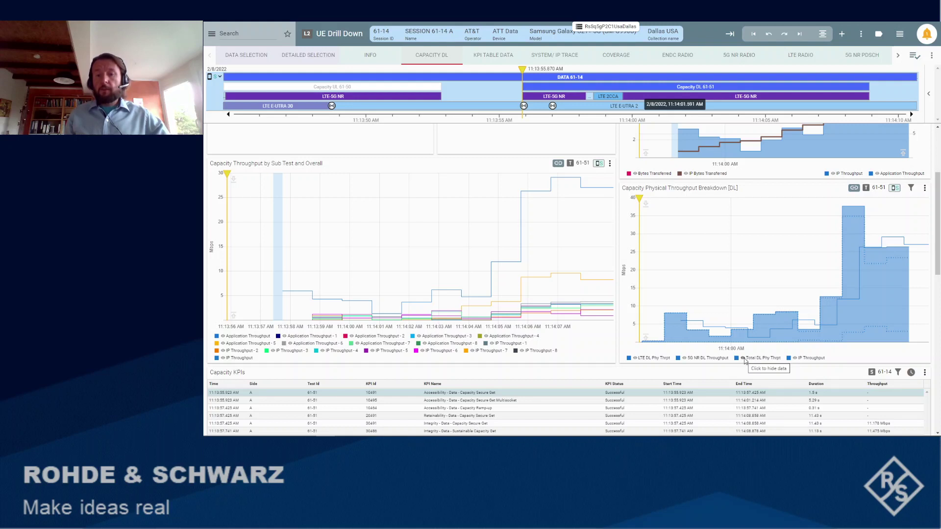
left_click(745, 360)
left_click(745, 361)
left_click_drag(745, 358, 753, 357)
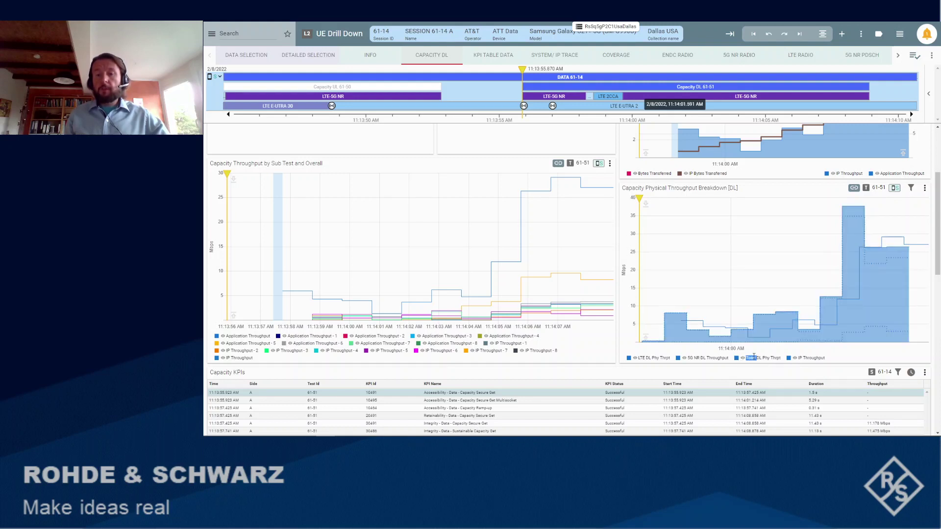
left_click(798, 360)
left_click(798, 361)
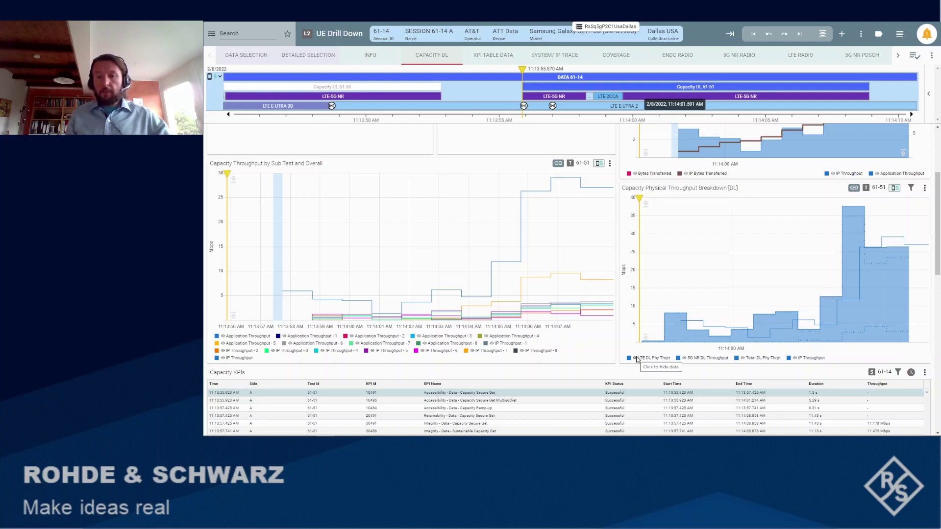
Add the 5G NR DL Throughput series, toggle Total DL Phy Thrpt, and return to the results summary
left_click(685, 360)
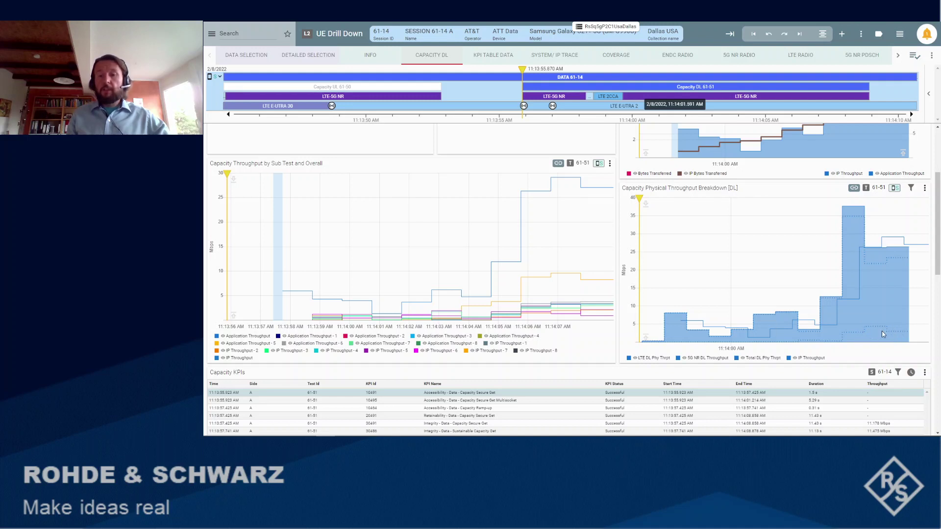
mouse_move(890, 330)
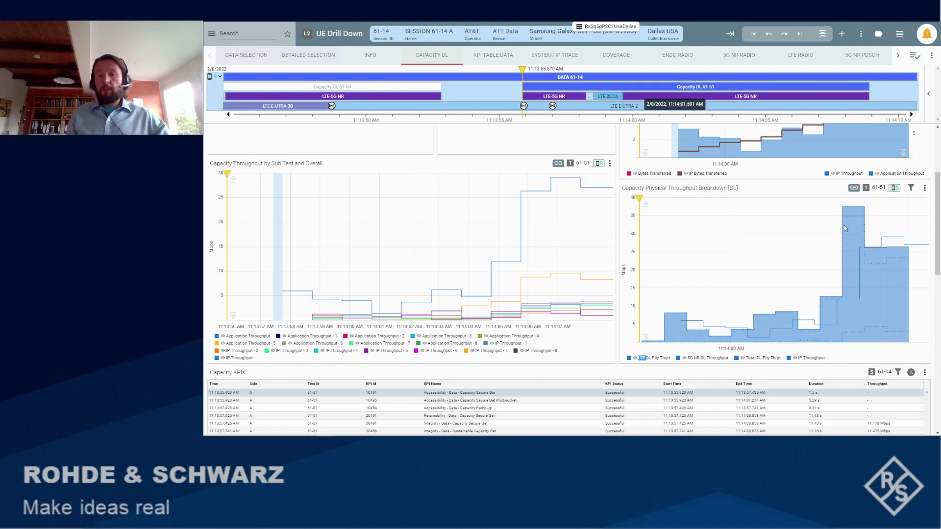
double_click(745, 359)
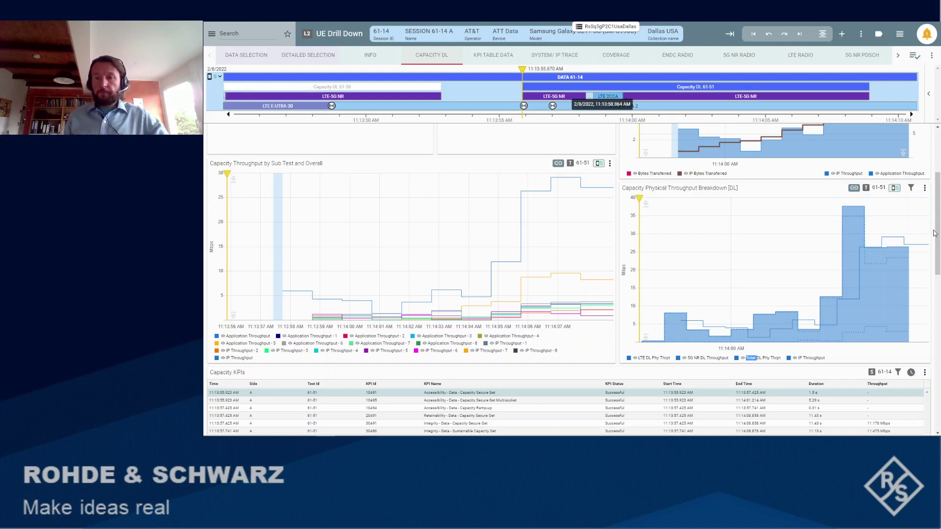
scroll(917, 264, "up", 3)
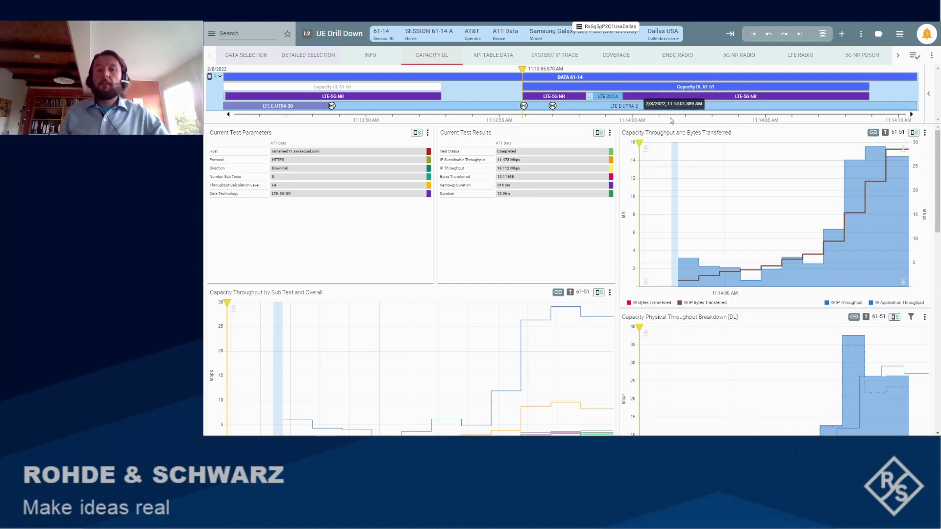
Switch to the 5G NR Radio view listing serving and neighbour cells for session 61-14
left_click(735, 59)
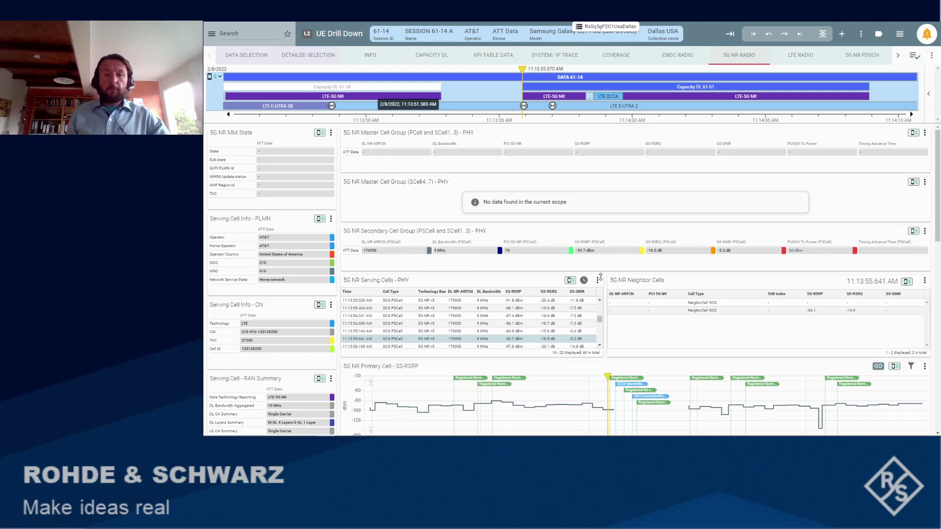
Scroll to the primary-cell SS-RSRQ and SINR traces and read SS-RSRP values near -90 dBm
left_click_drag(937, 219, 932, 288)
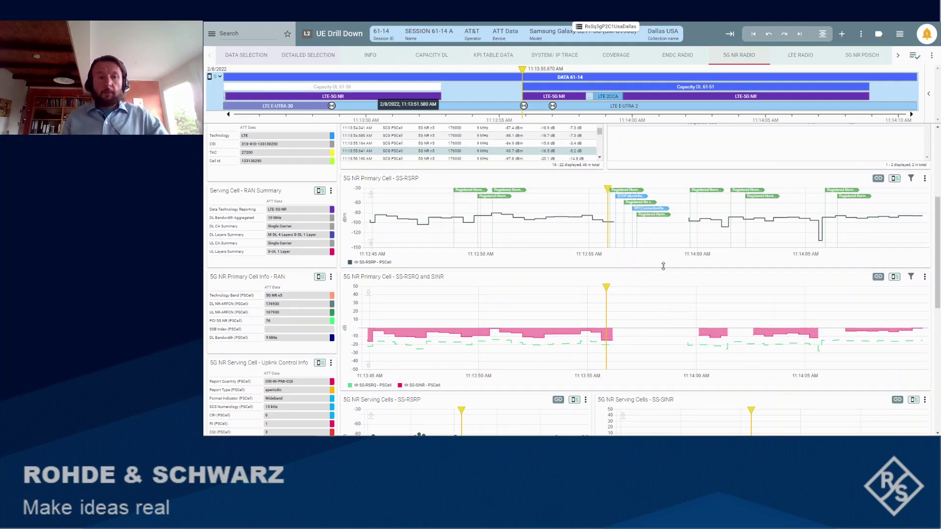
mouse_move(757, 223)
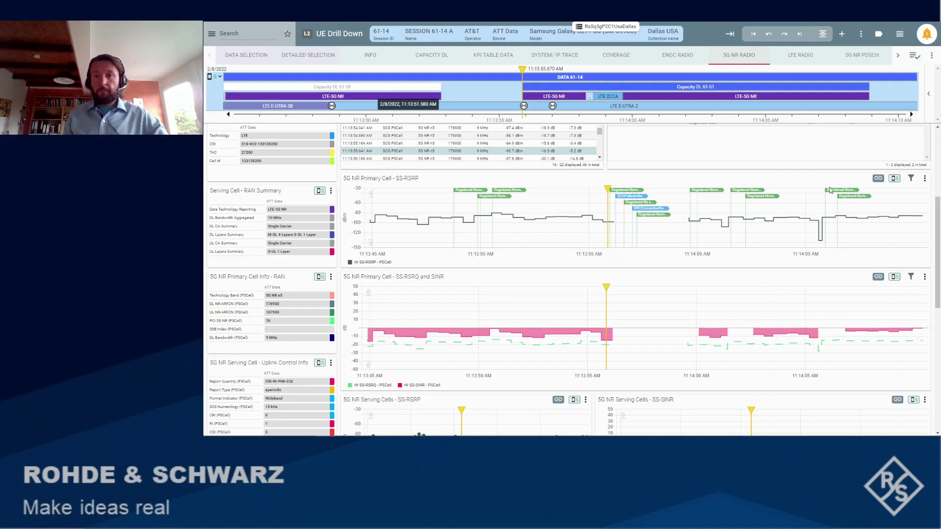
left_click(801, 56)
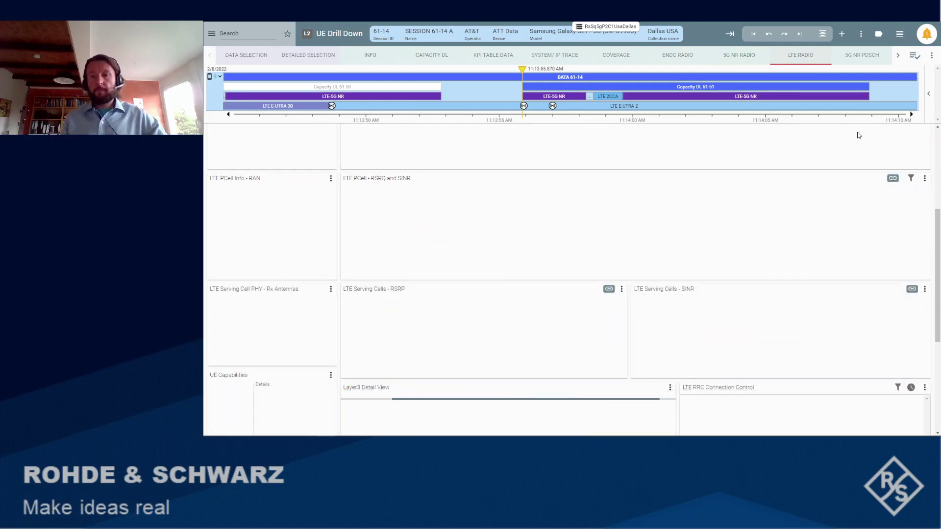
left_click(936, 131)
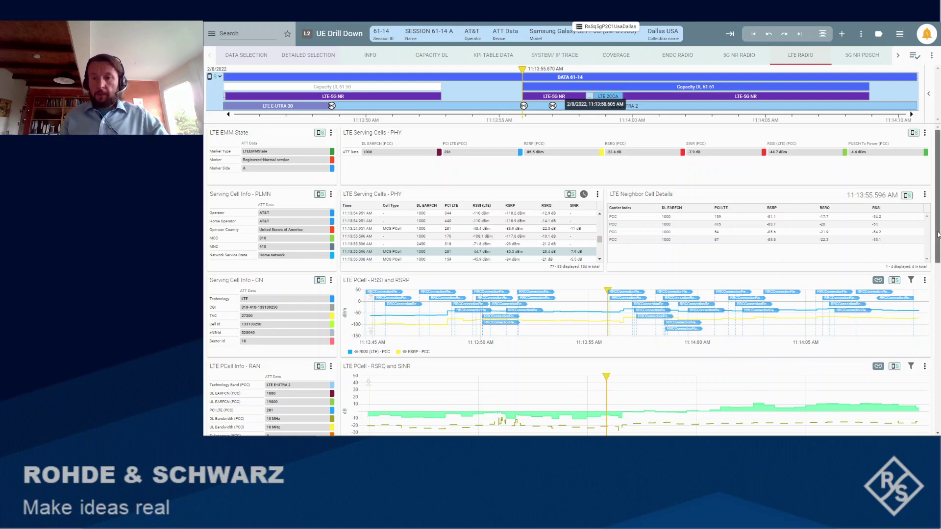
left_click_drag(937, 236, 936, 280)
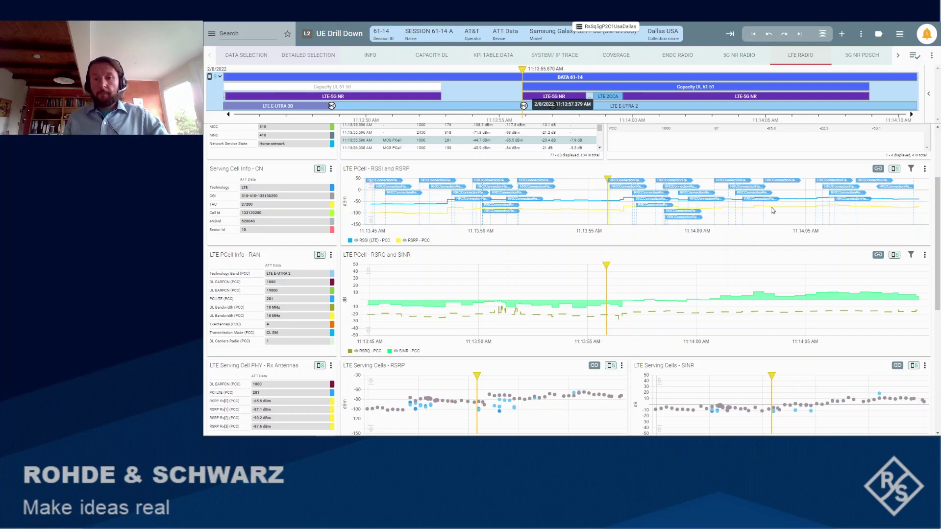
mouse_move(779, 211)
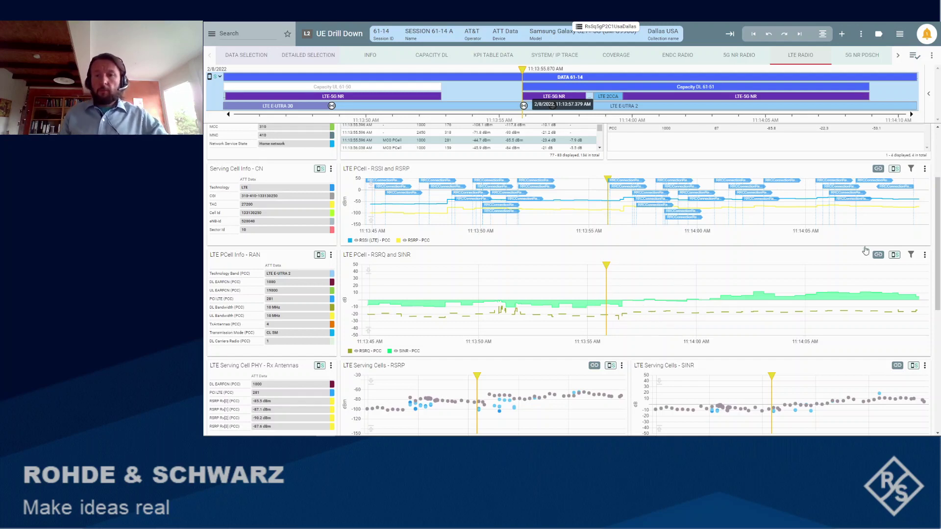
left_click_drag(935, 229, 935, 300)
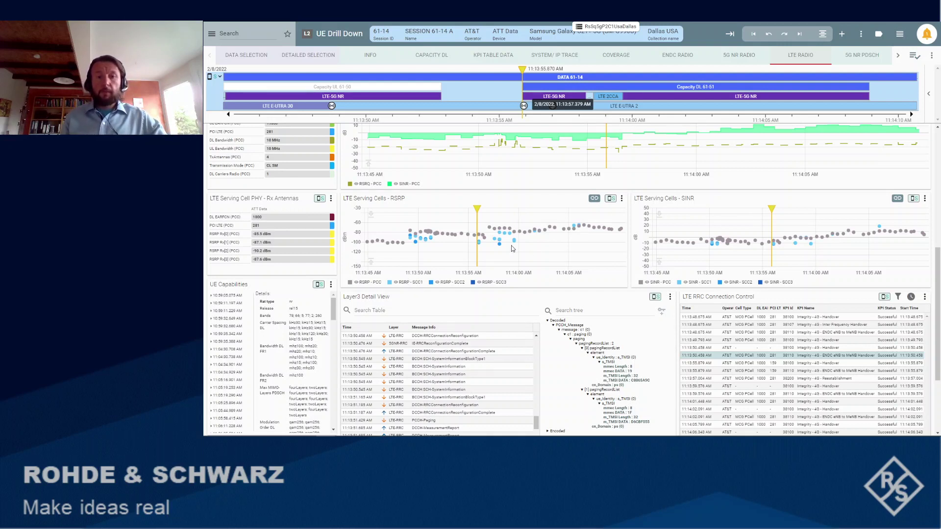
mouse_move(518, 244)
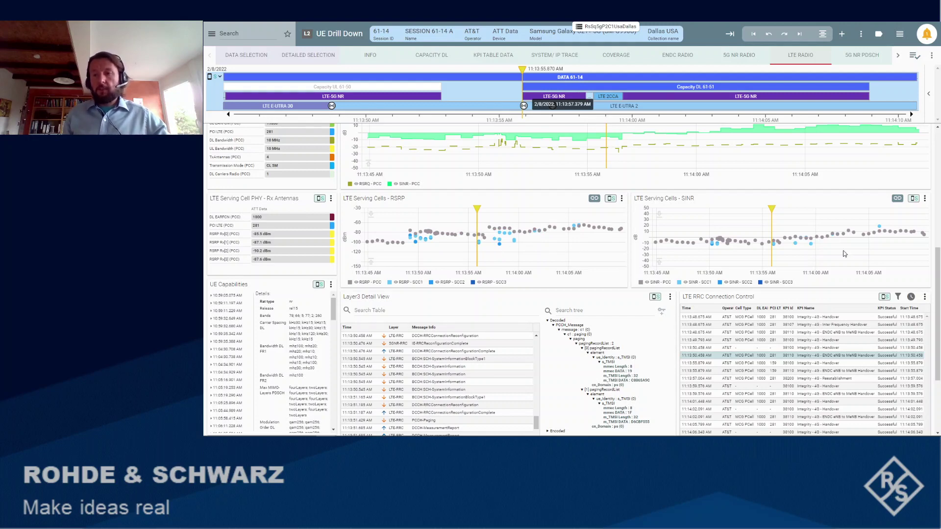
left_click_drag(939, 292, 938, 174)
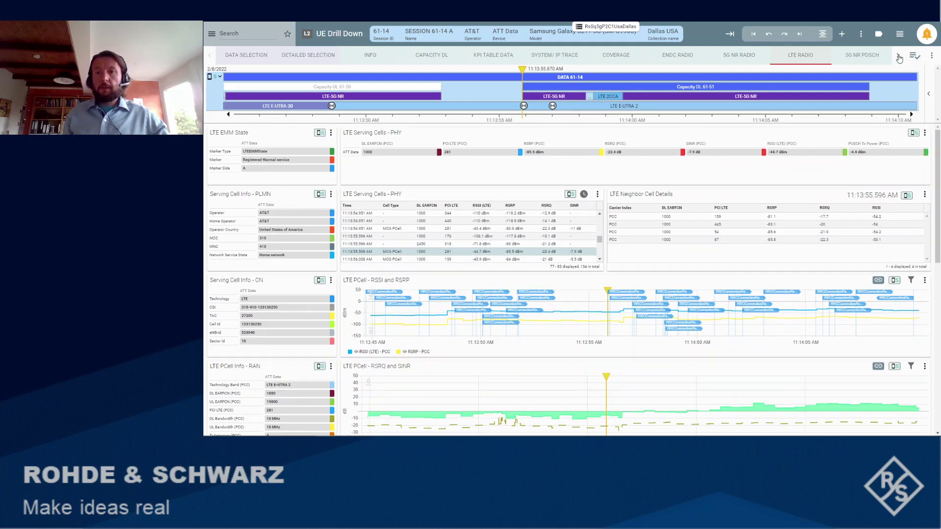
Open the 5G NR PDSCH view (16-QAM 83.9%, QPSK 16.1%) and reveal the remaining tabs
left_click(862, 55)
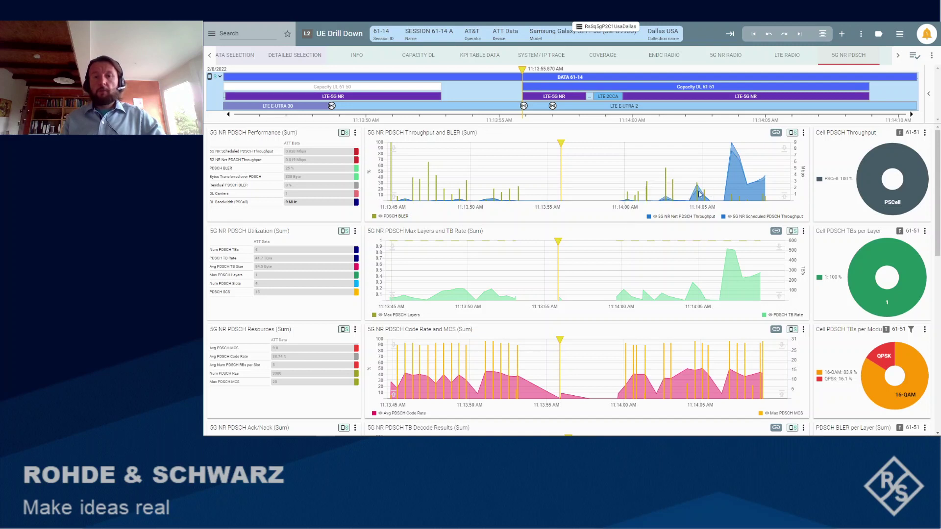
mouse_move(635, 195)
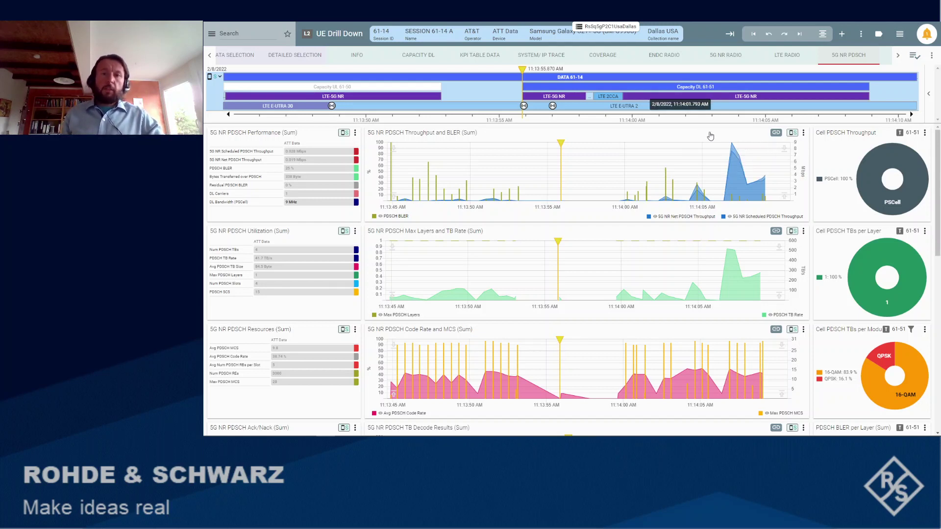
left_click(897, 55)
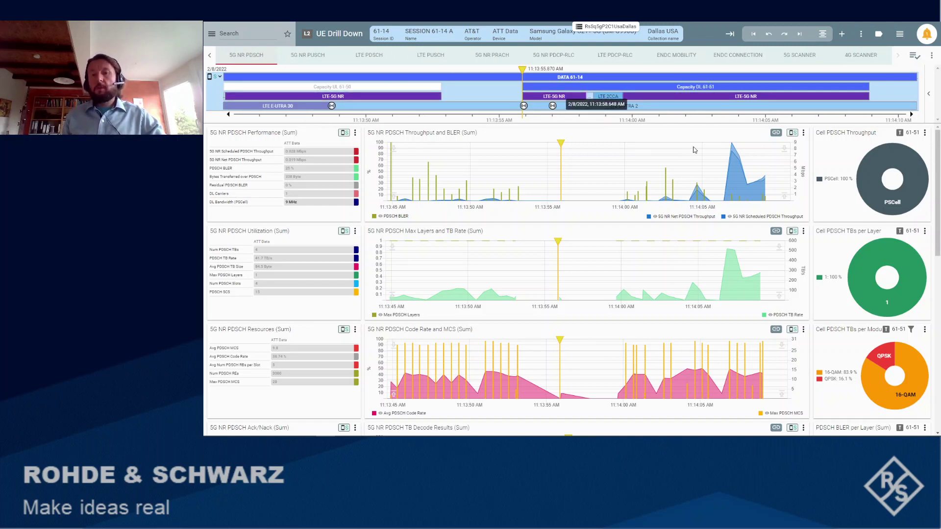
Switch to the LTE PDSCH view and place the time cursor at 11:13:58.662 AM
left_click(370, 56)
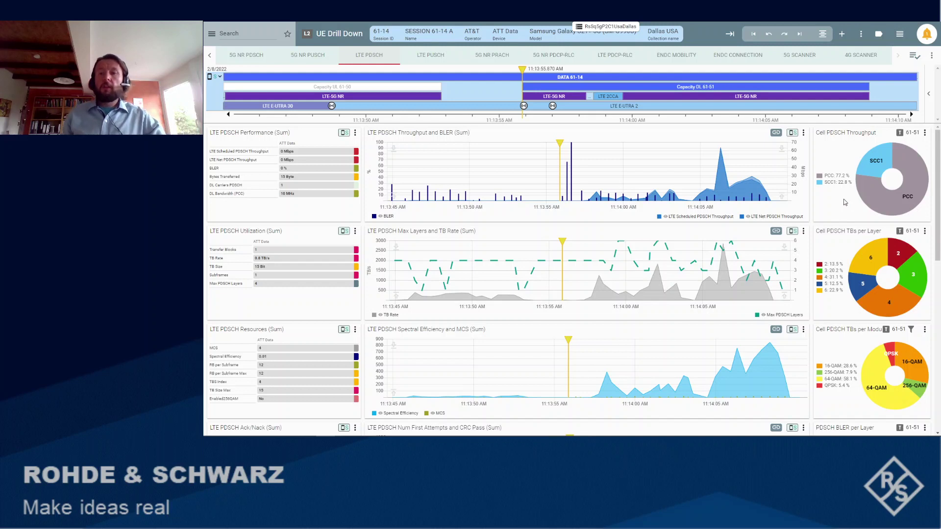
mouse_move(885, 210)
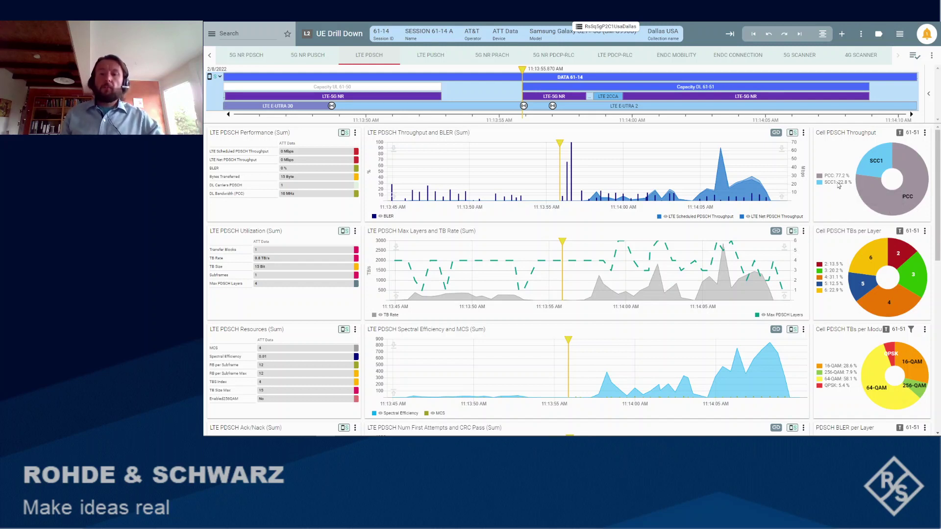
mouse_move(873, 157)
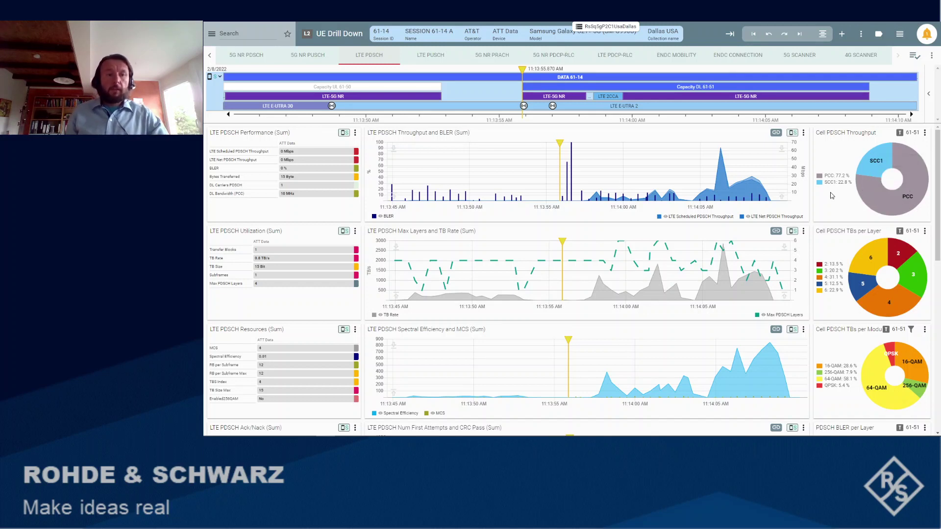
left_click(604, 210)
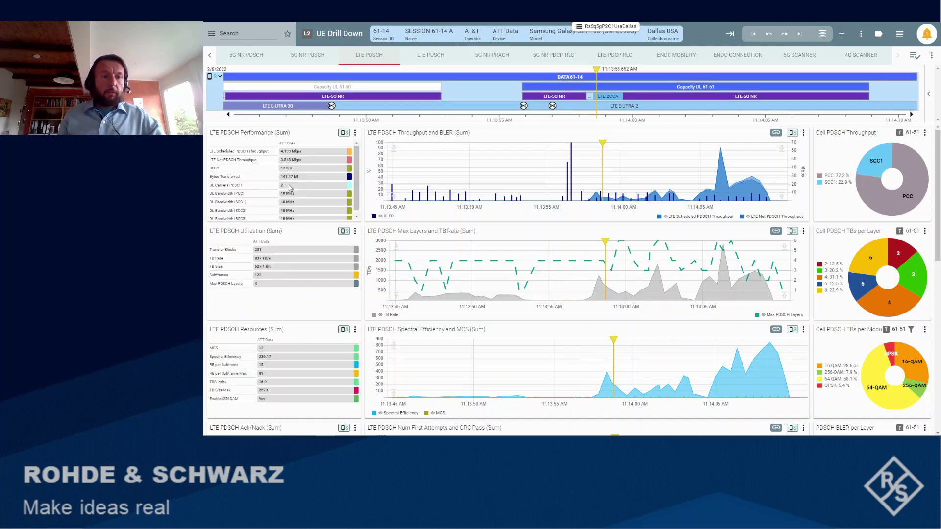
scroll(343, 189, "down", 1)
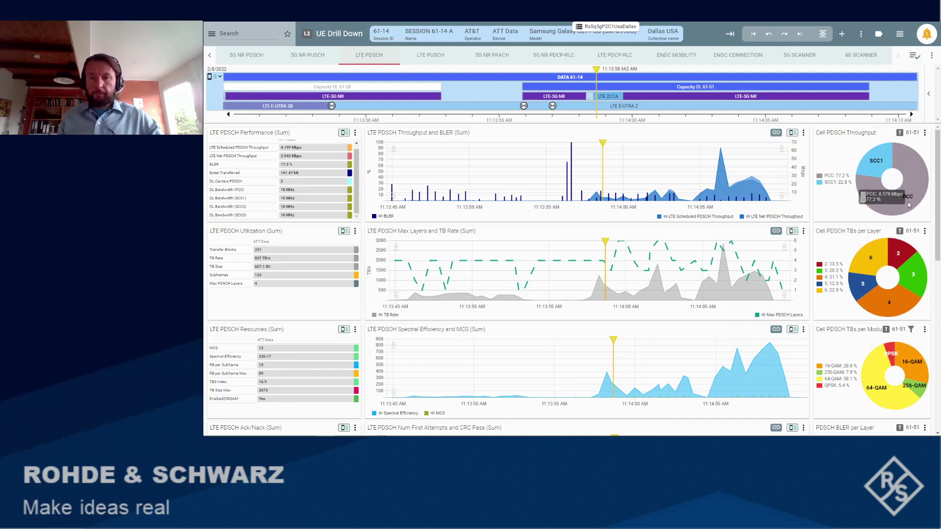
left_click_drag(939, 198, 927, 374)
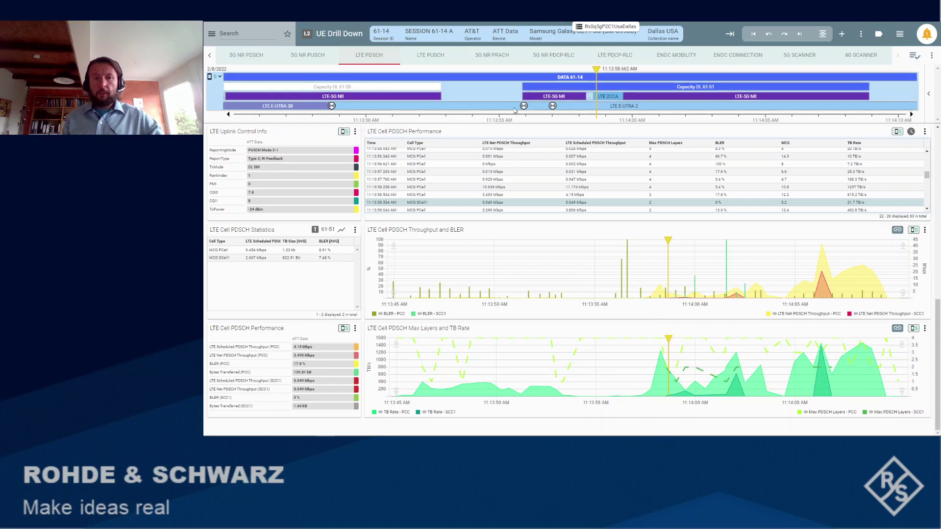
Move the analysis time to 11:13:55.979, then on to 11:13:57.725 AM
left_click(525, 119)
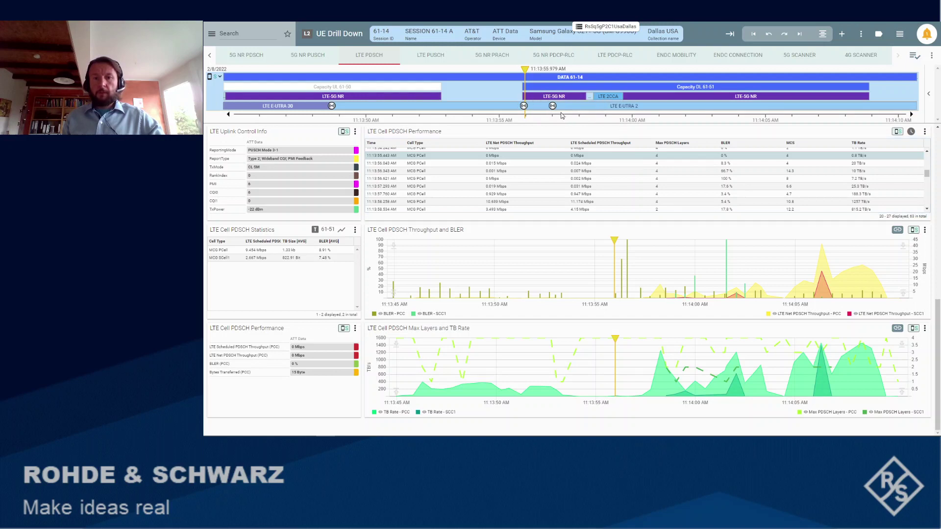
left_click(571, 123)
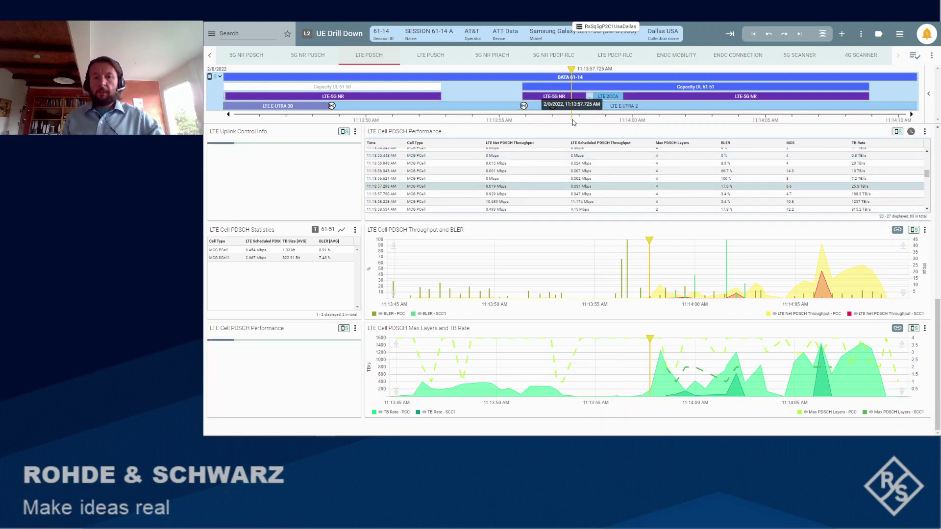